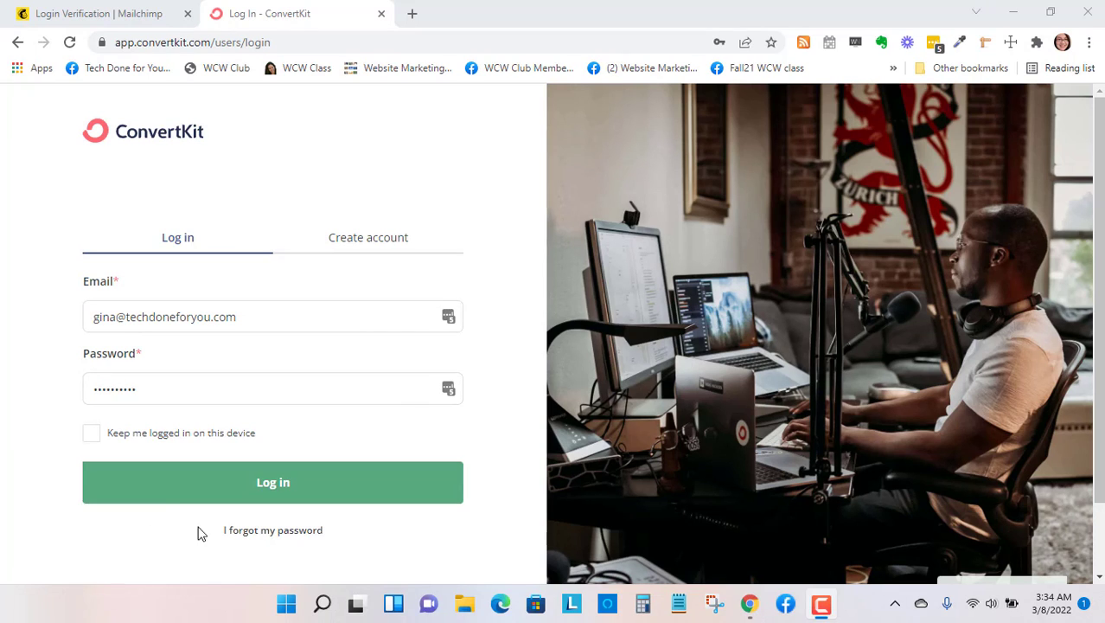
# - Submit the filled-in ConvertKit login, triggering the unrecognised-device email check
pyautogui.click(304, 487)
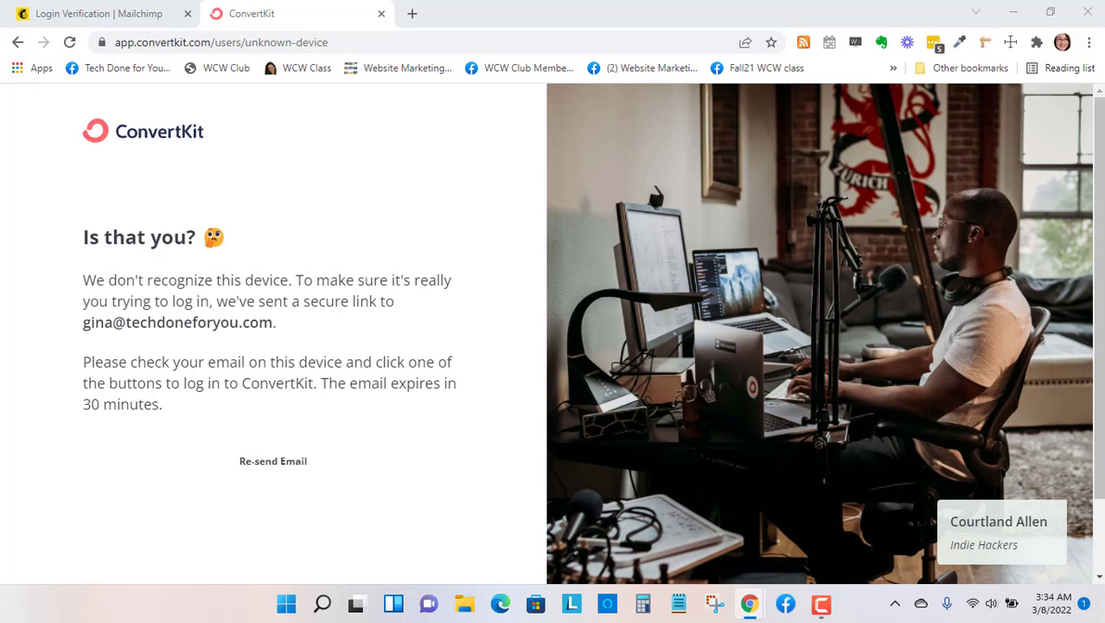
# - Merge the Gmail window in and trust this device from ConvertKit's login email
pyautogui.moveTo(570, 445); pyautogui.dragTo(542, 5)
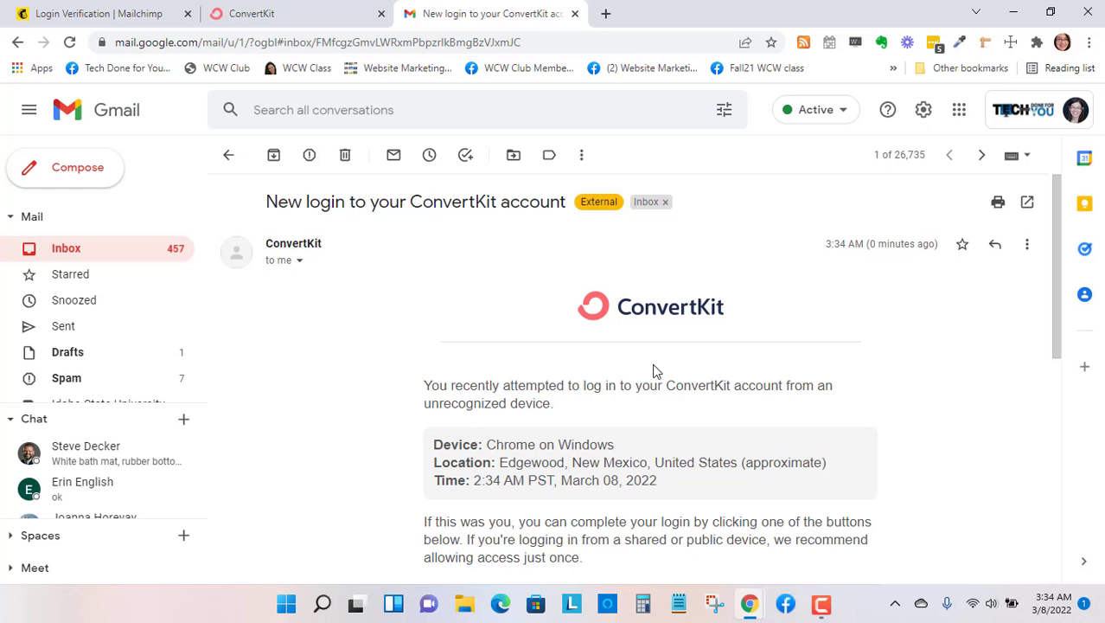
pyautogui.scroll(-2, 635, 463)
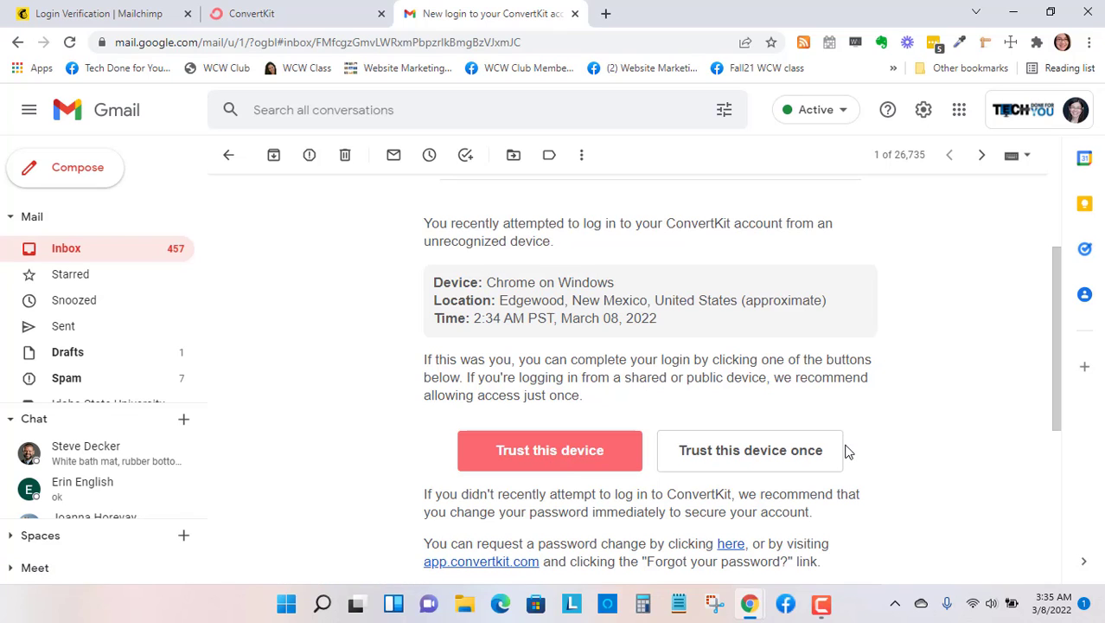
pyautogui.scroll(-1, 846, 451)
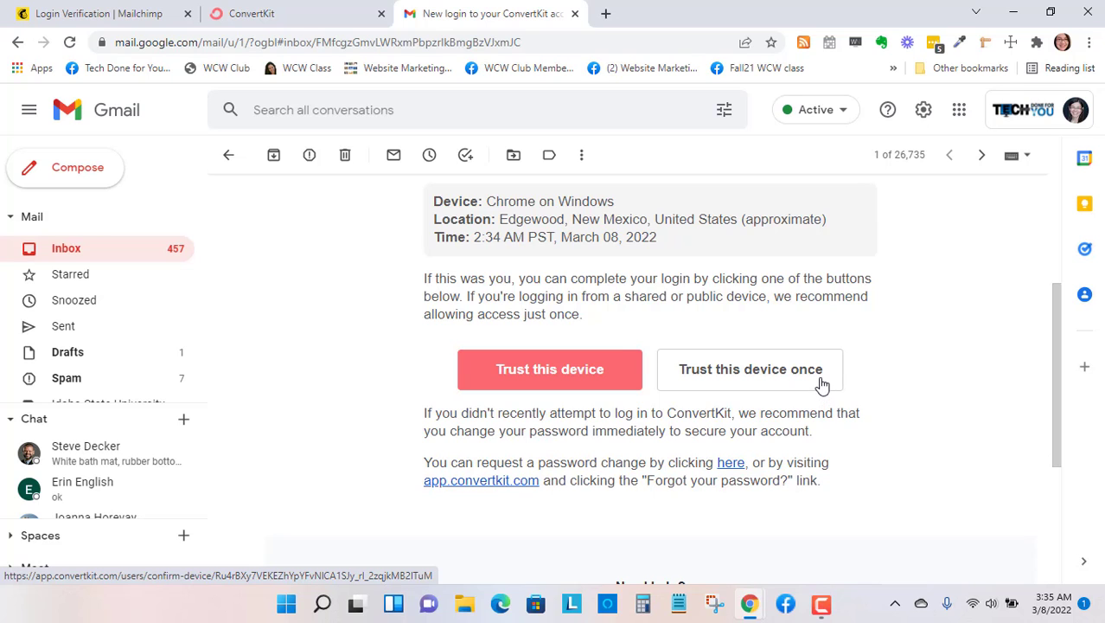
pyautogui.scroll(-2, 825, 390)
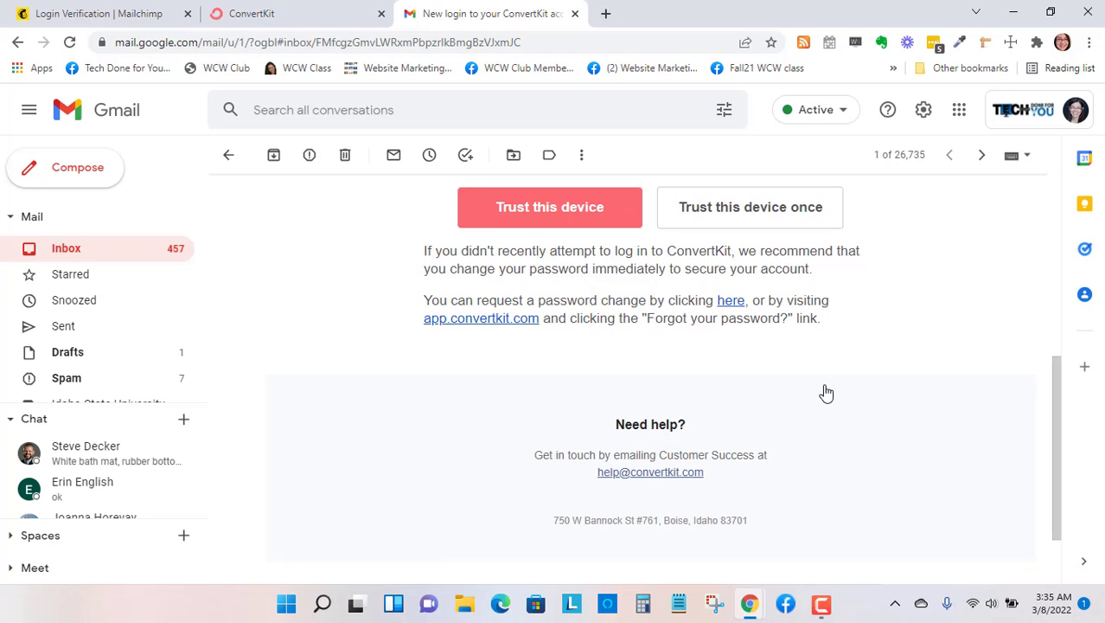
pyautogui.scroll(5, 826, 392)
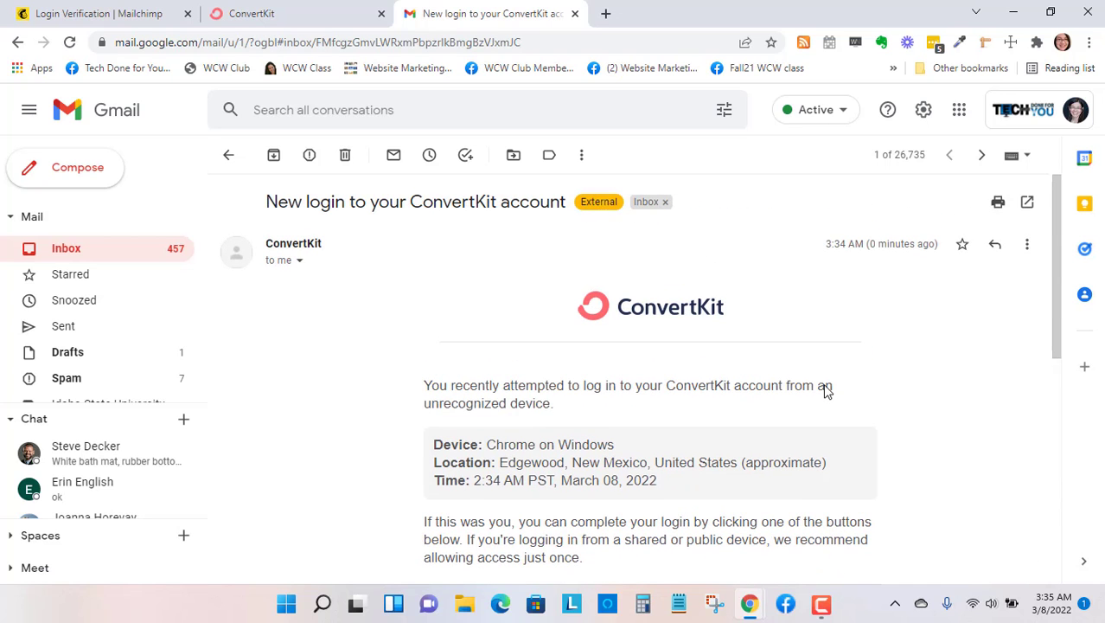
pyautogui.scroll(-3, 825, 390)
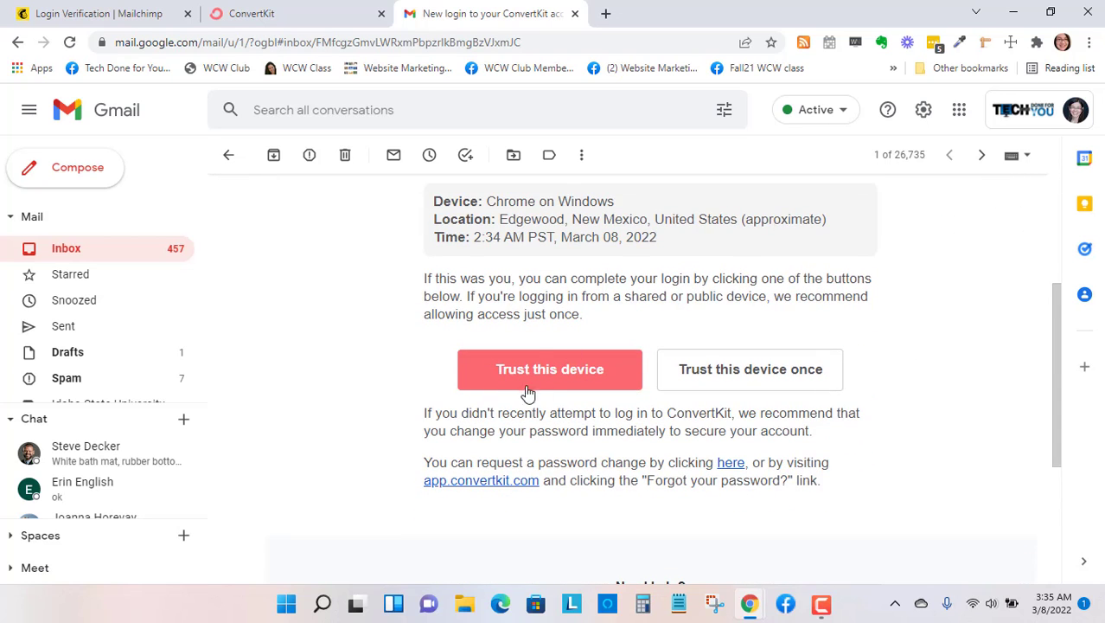
pyautogui.click(553, 372)
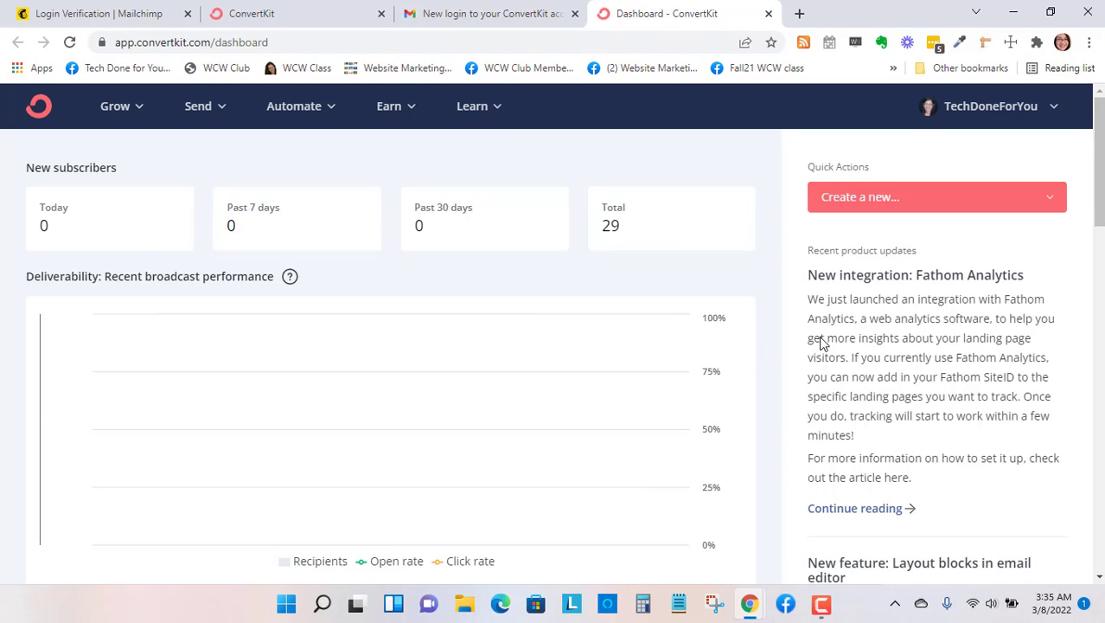
# - Check the account options and Send menu, then return to the dashboard home
pyautogui.click(1045, 115)
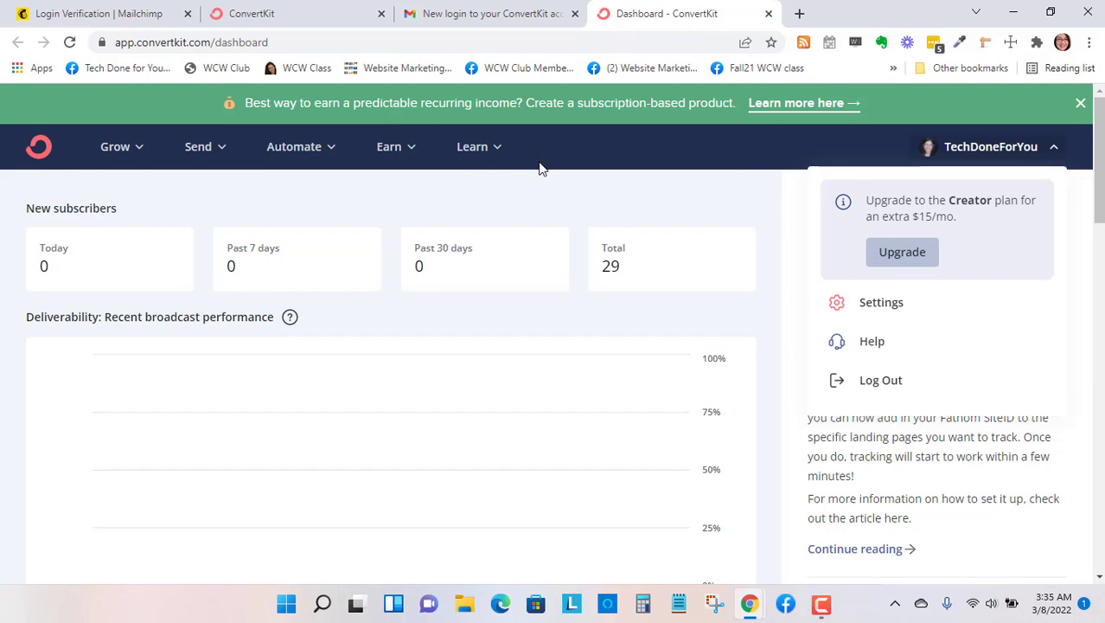
pyautogui.click(222, 155)
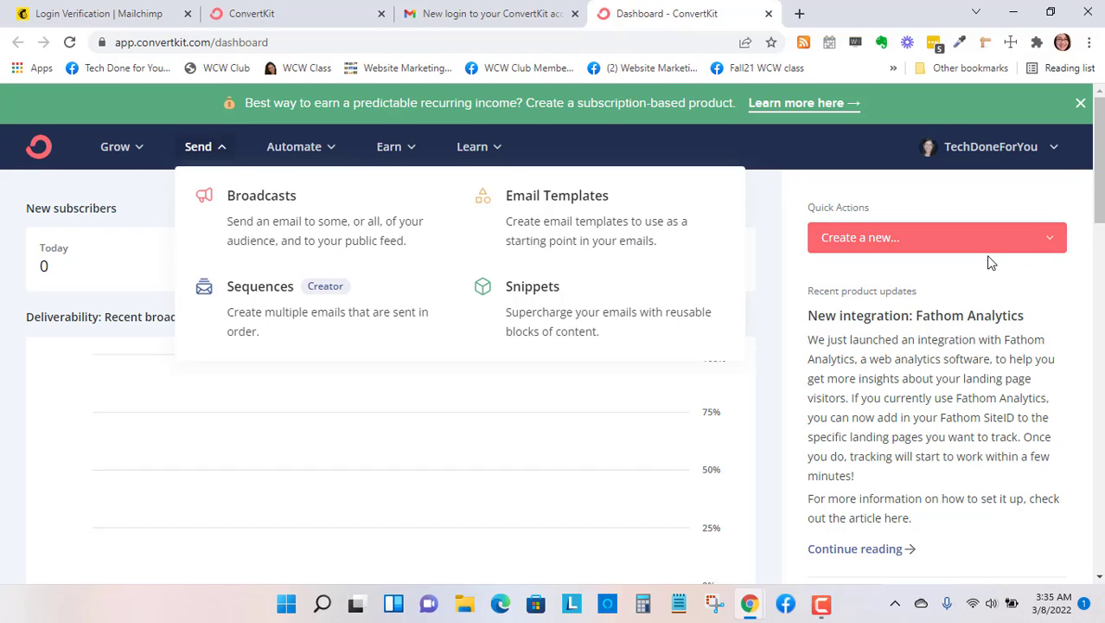
pyautogui.click(1054, 152)
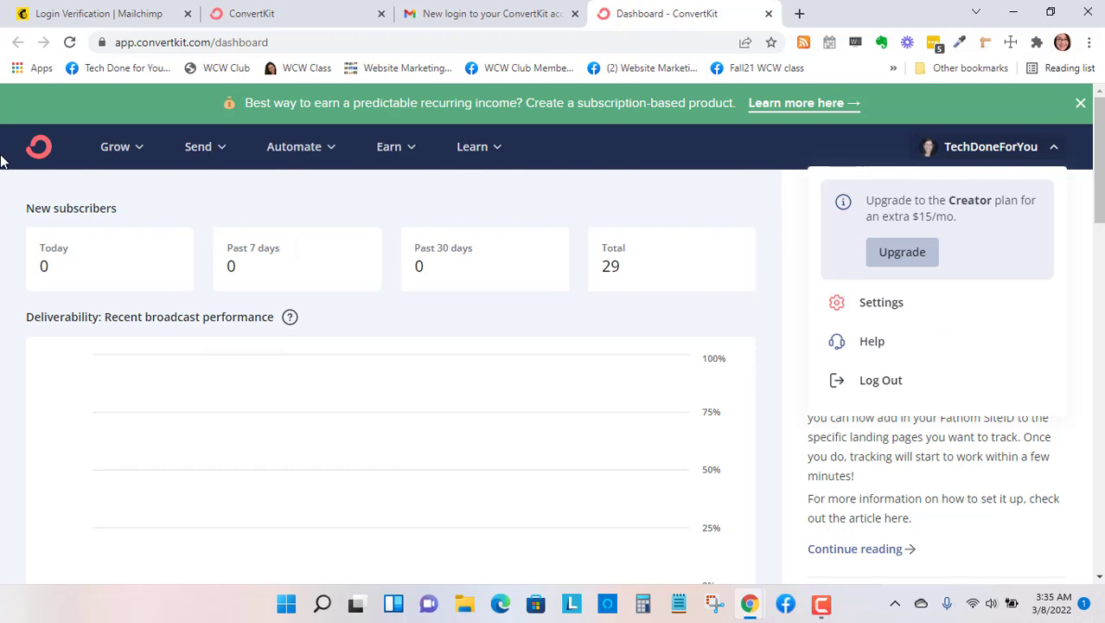
pyautogui.click(41, 148)
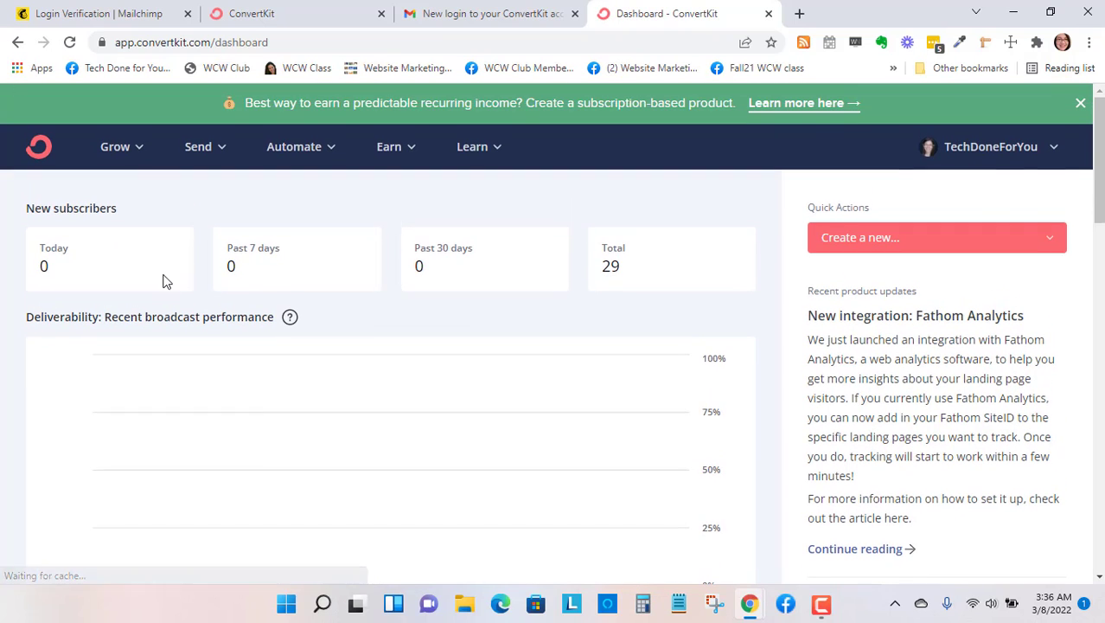
# - Browse the Send, Automate, Earn, Learn and Grow menus in the top navigation
pyautogui.click(206, 149)
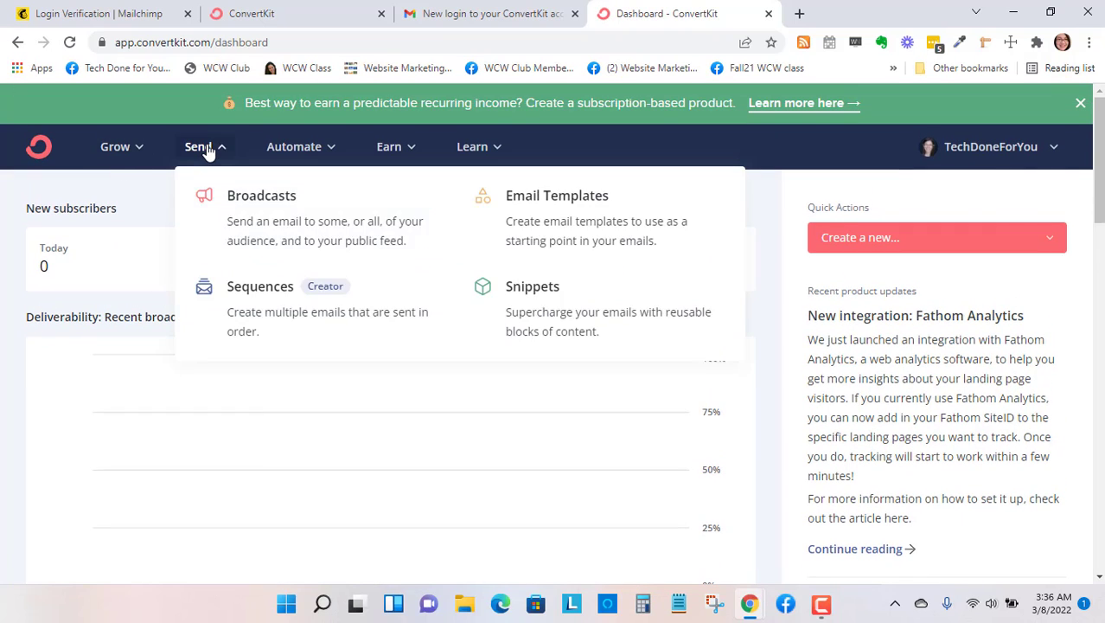
pyautogui.click(323, 148)
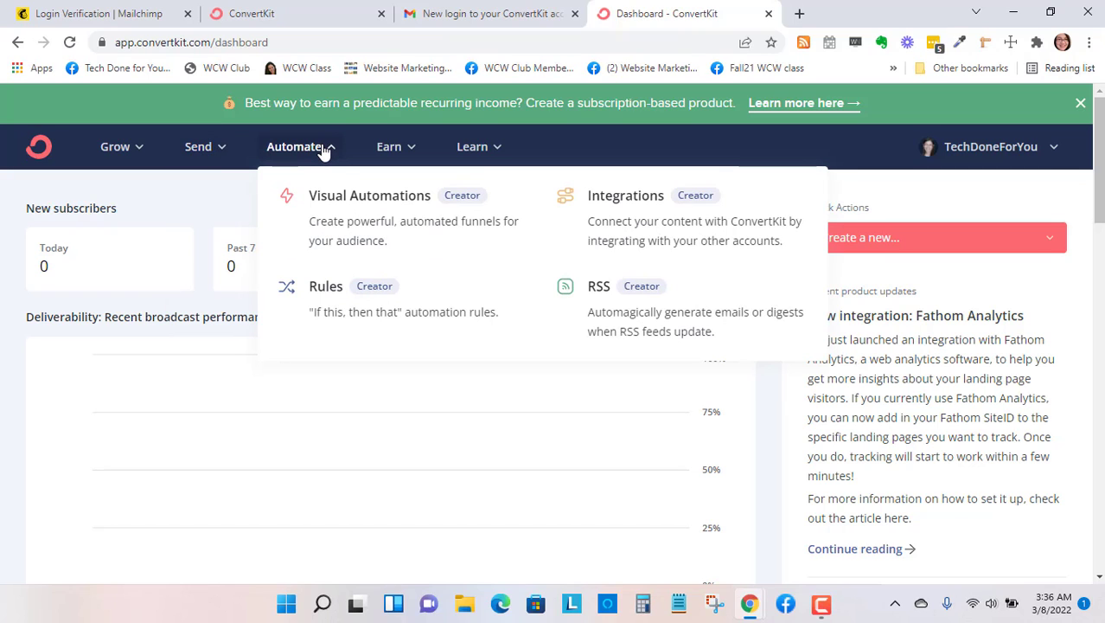
pyautogui.click(420, 151)
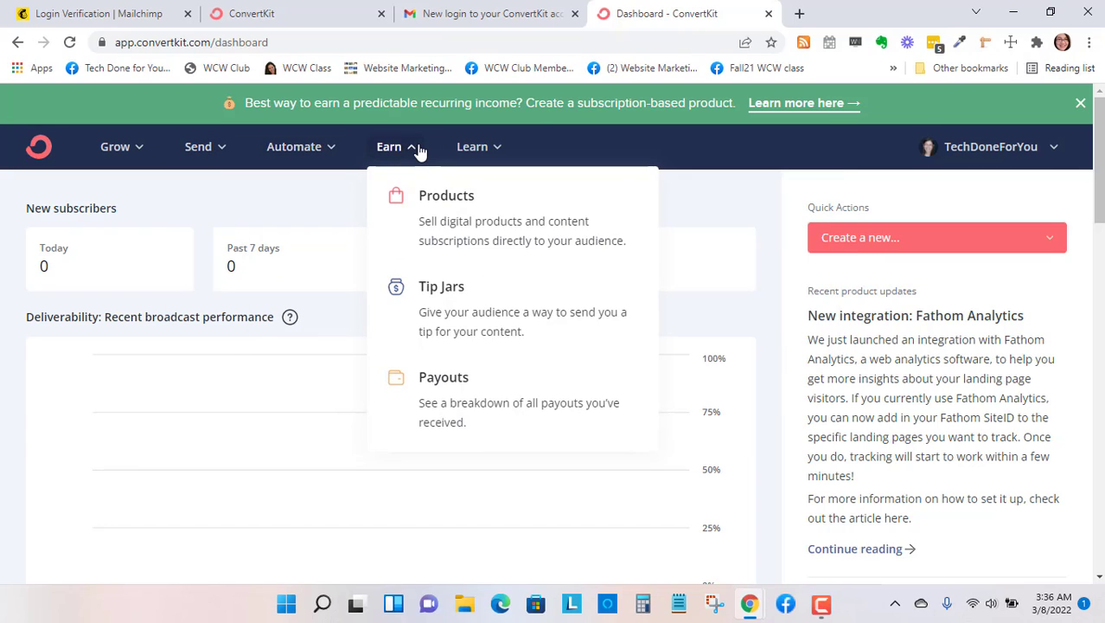
pyautogui.click(498, 152)
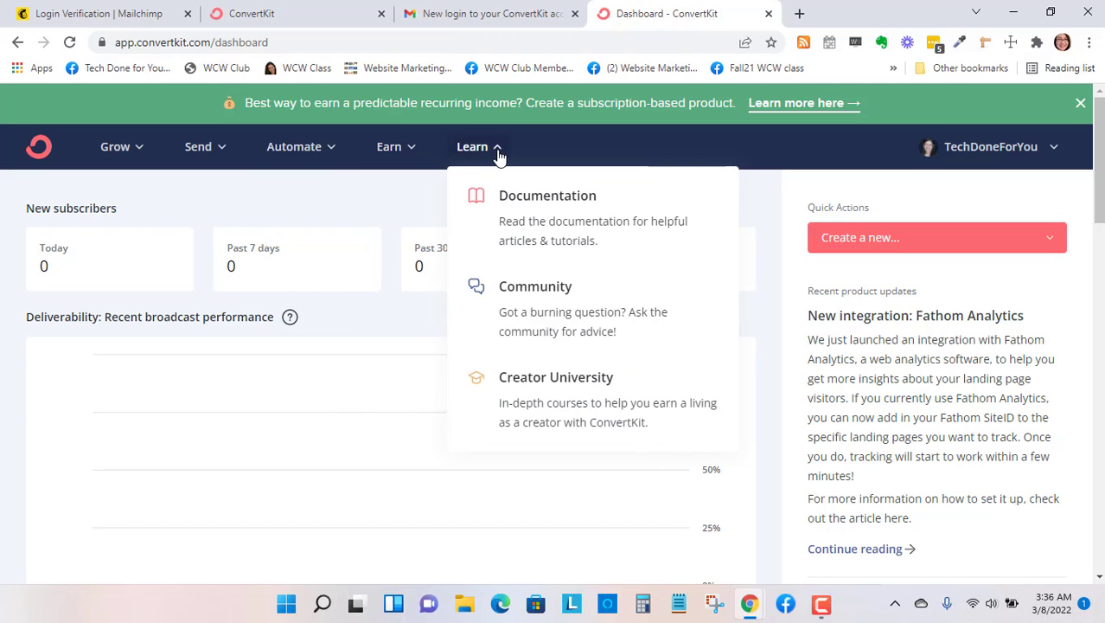
pyautogui.click(128, 152)
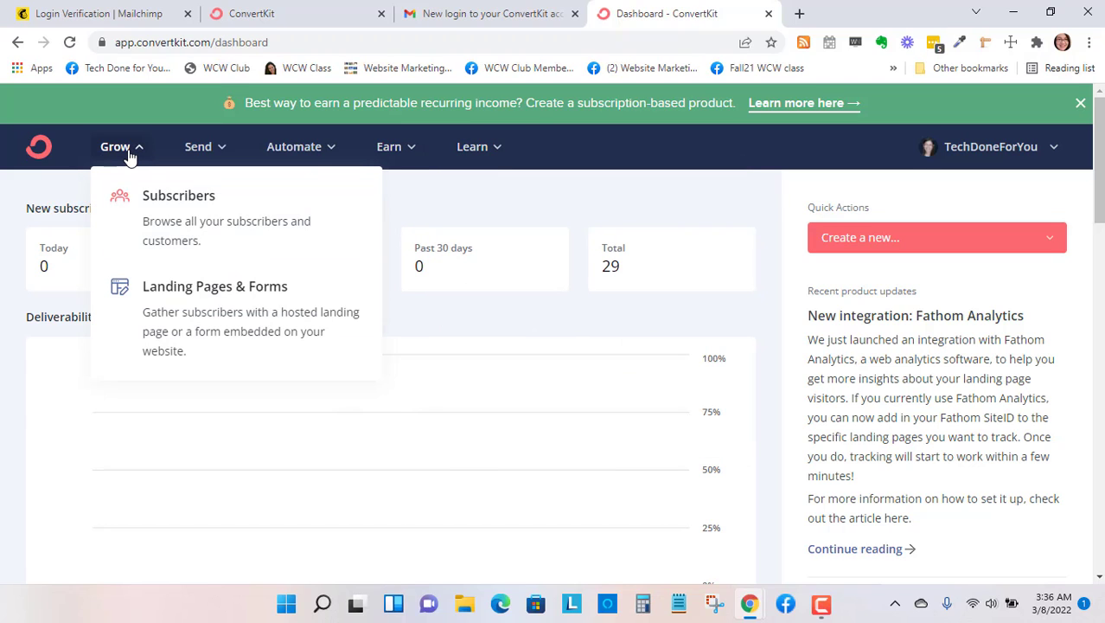
# - Open Grow > Landing Pages & Forms and scroll down to the three form cards
pyautogui.click(190, 296)
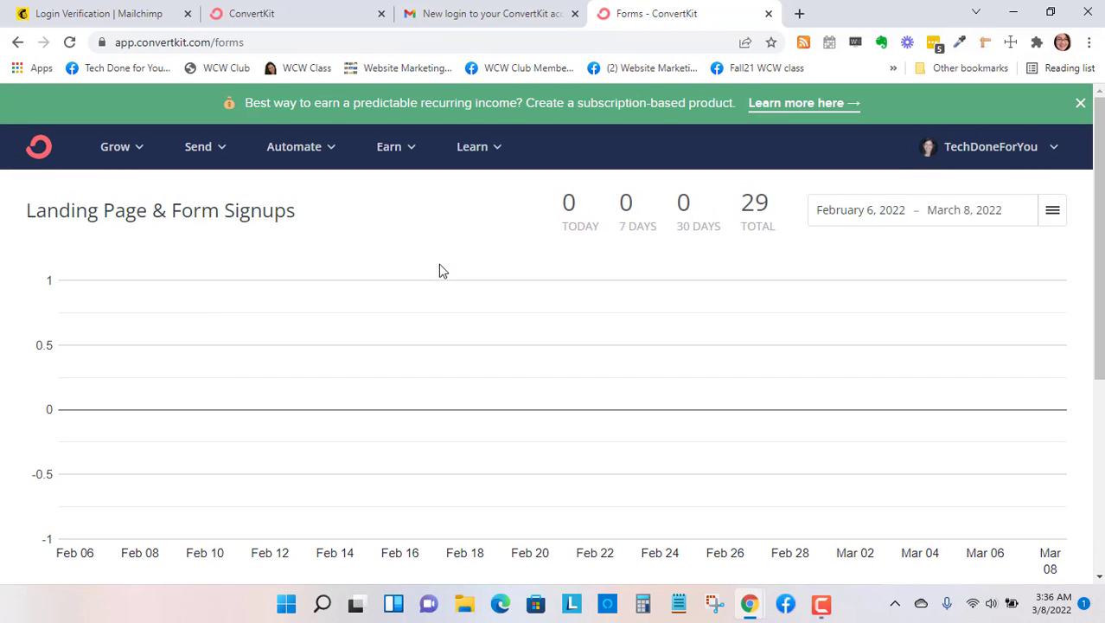
pyautogui.scroll(-4, 439, 270)
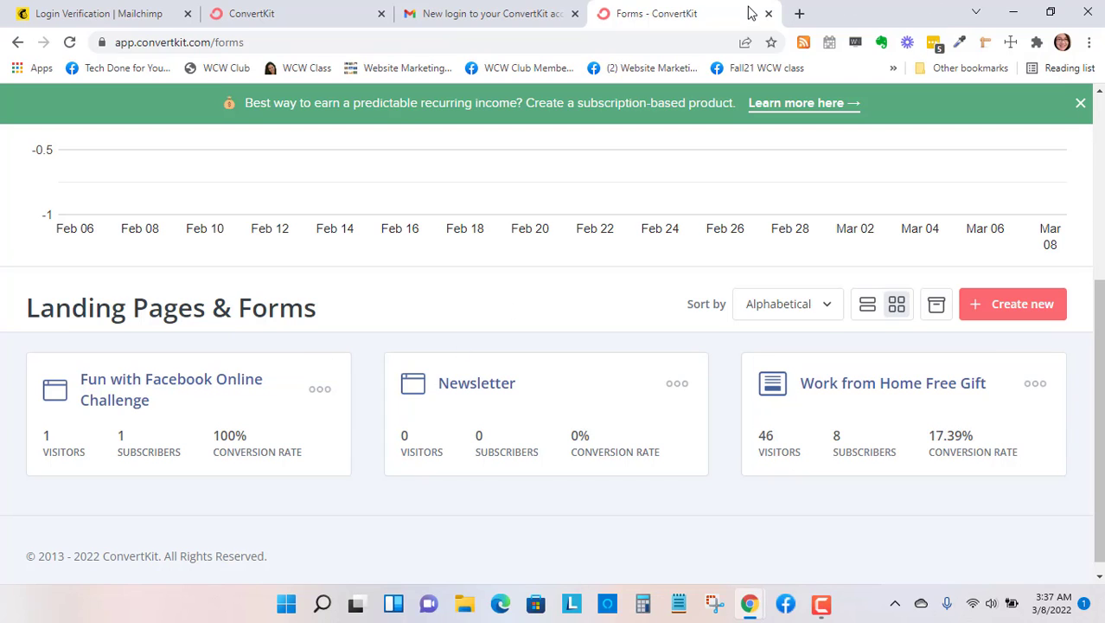
pyautogui.click(84, 14)
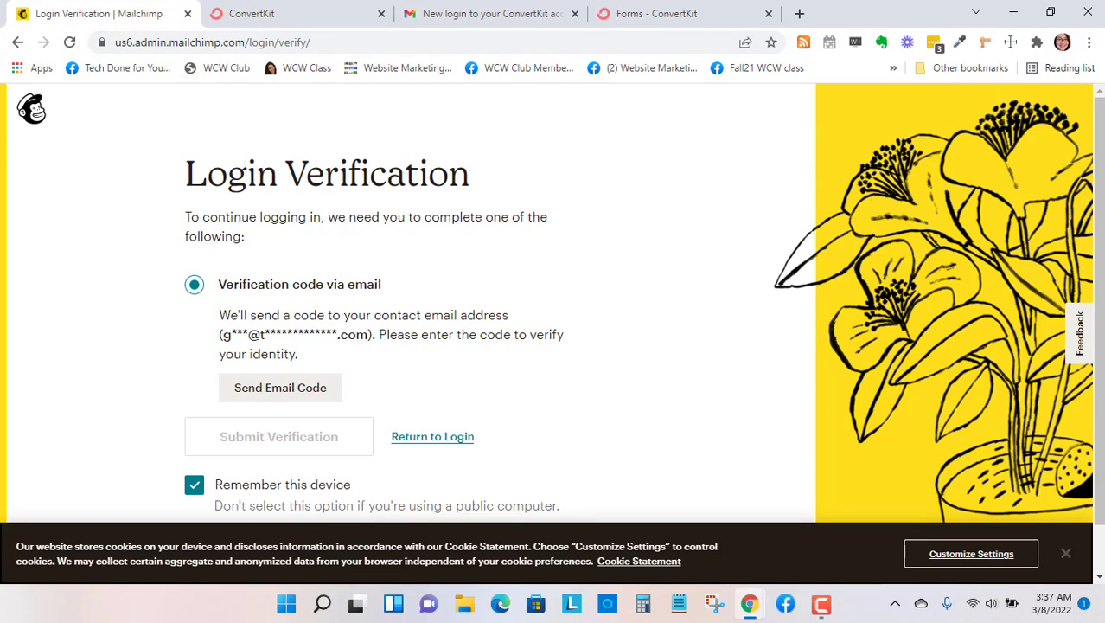
pyautogui.moveTo(625, 19); pyautogui.dragTo(1104, 35)
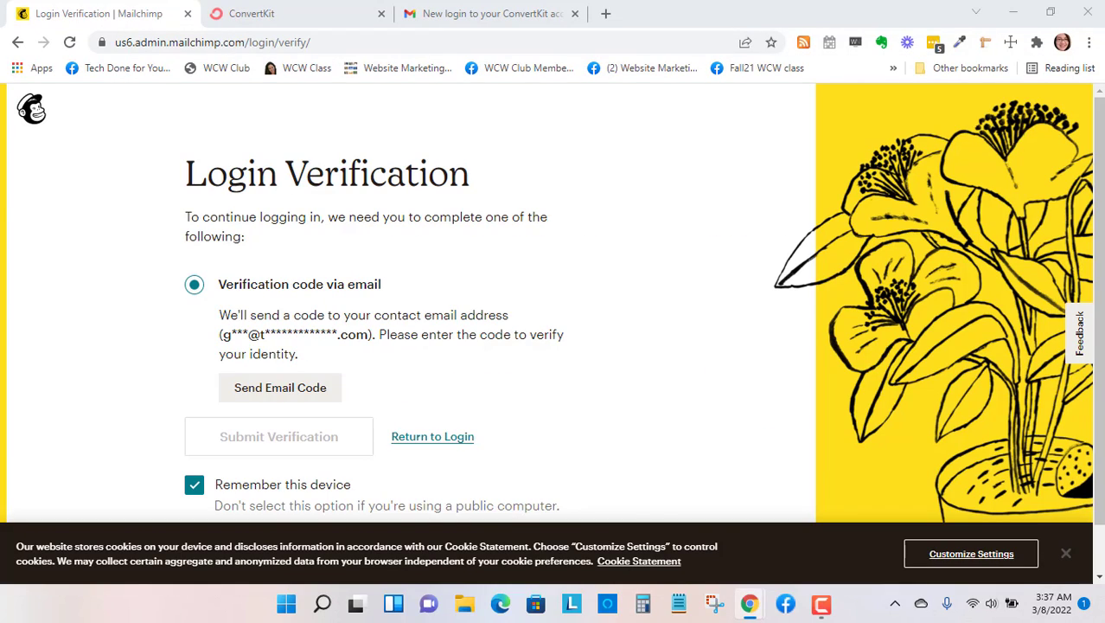
pyautogui.click(297, 389)
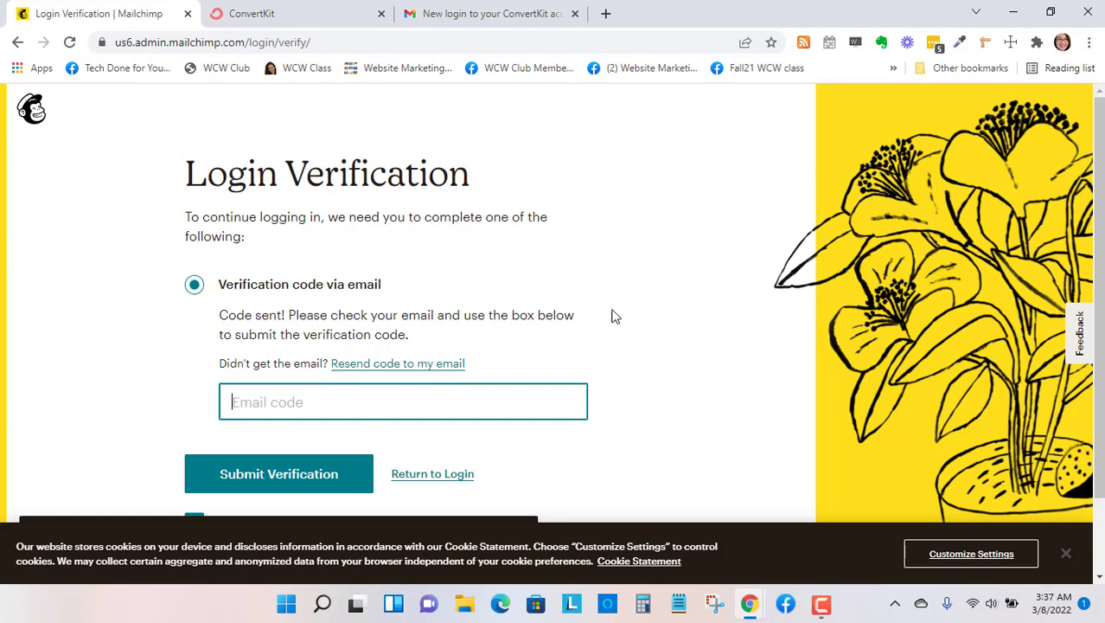
pyautogui.scroll(-1, 619, 313)
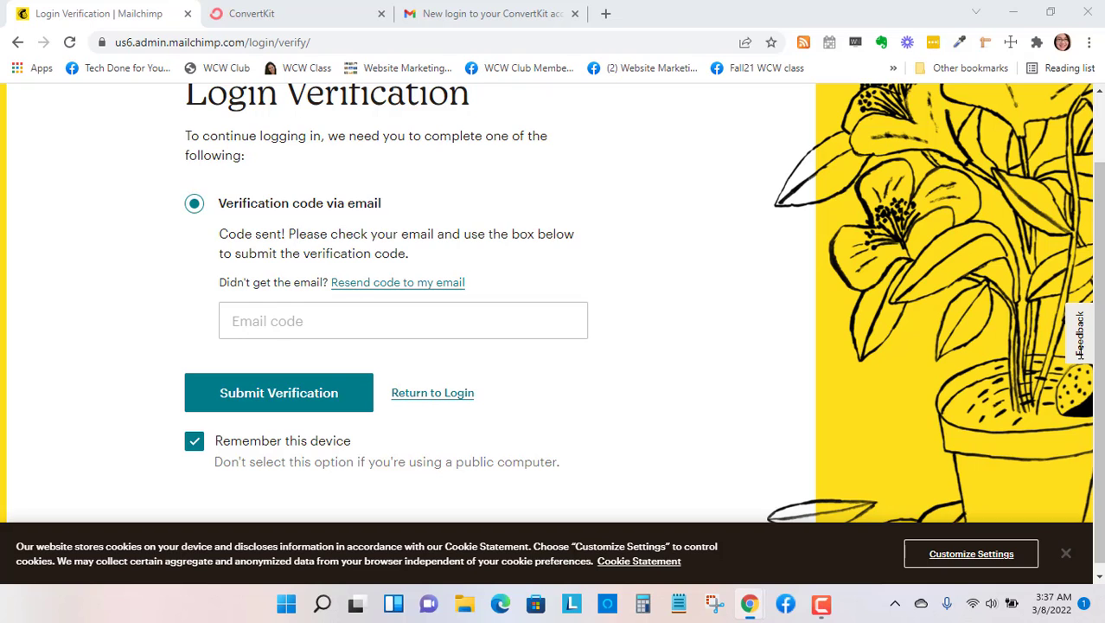
pyautogui.moveTo(916, 613); pyautogui.dragTo(835, 7)
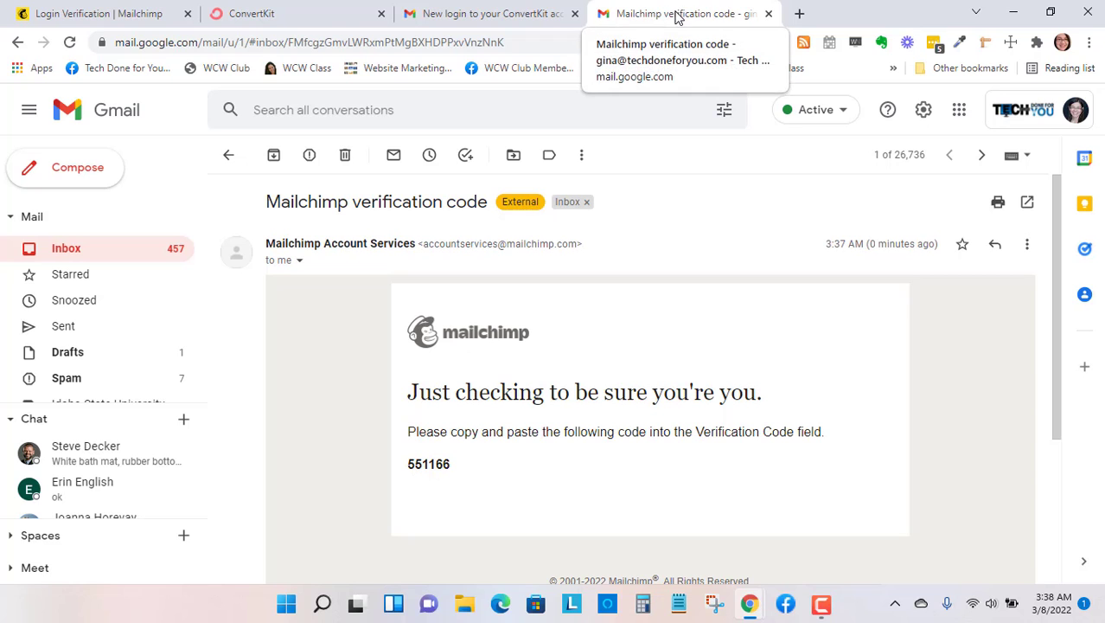
# - Close the Gmail verification-code tab and go back to the Login Verification | Mailchimp tab
pyautogui.hotkey('ctrl', 'w')
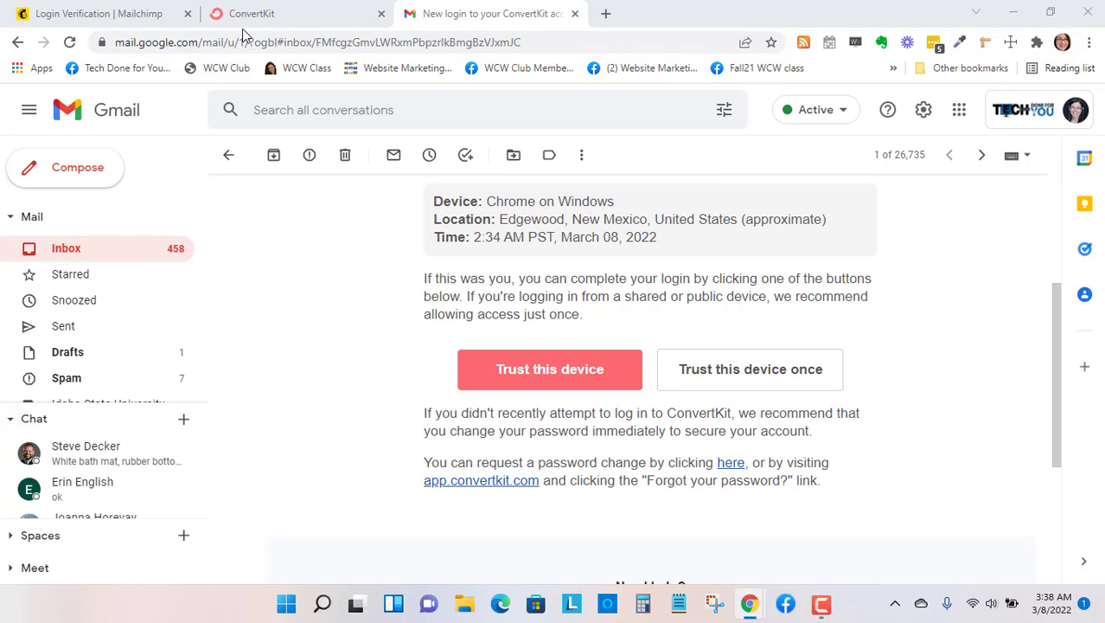
pyautogui.click(110, 12)
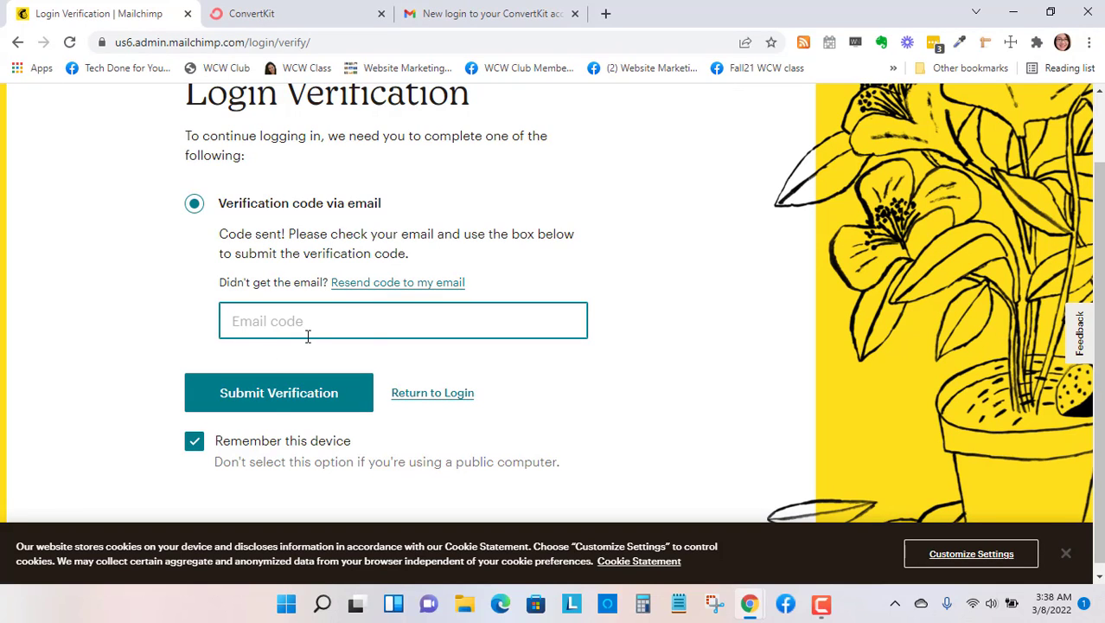
# - Enter the six-digit emailed code in the Email code field and submit verification
pyautogui.click(289, 319)
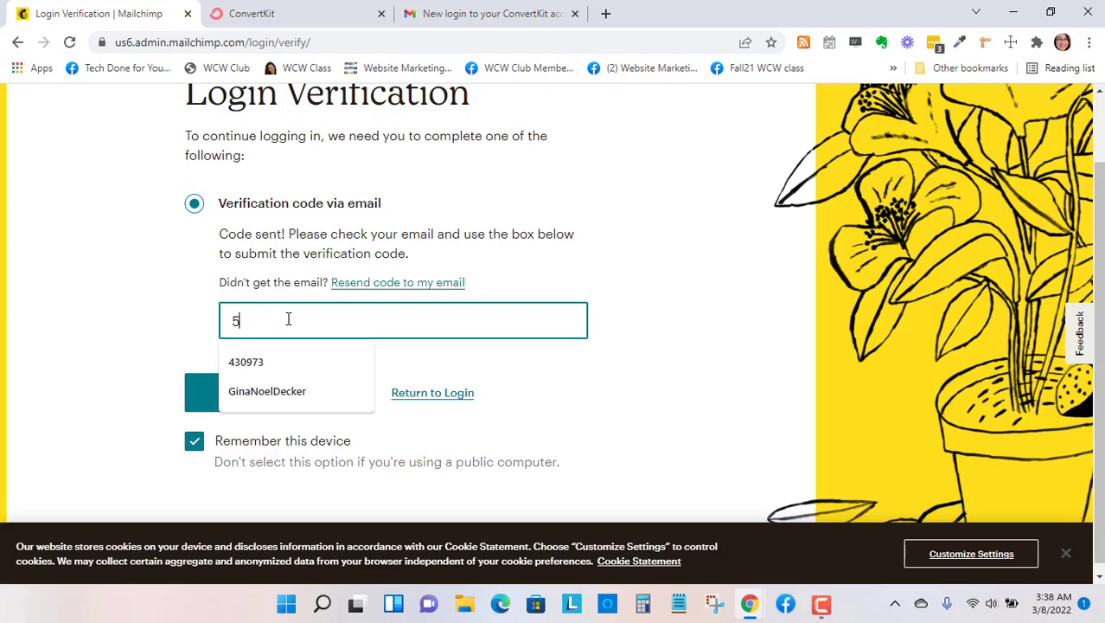
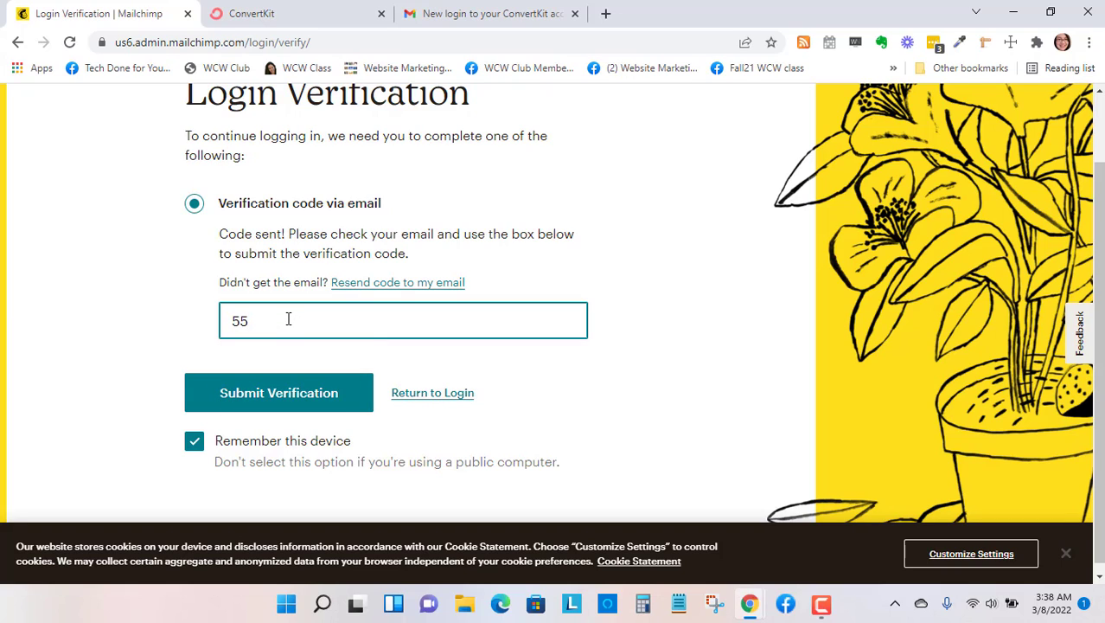
pyautogui.click(310, 408)
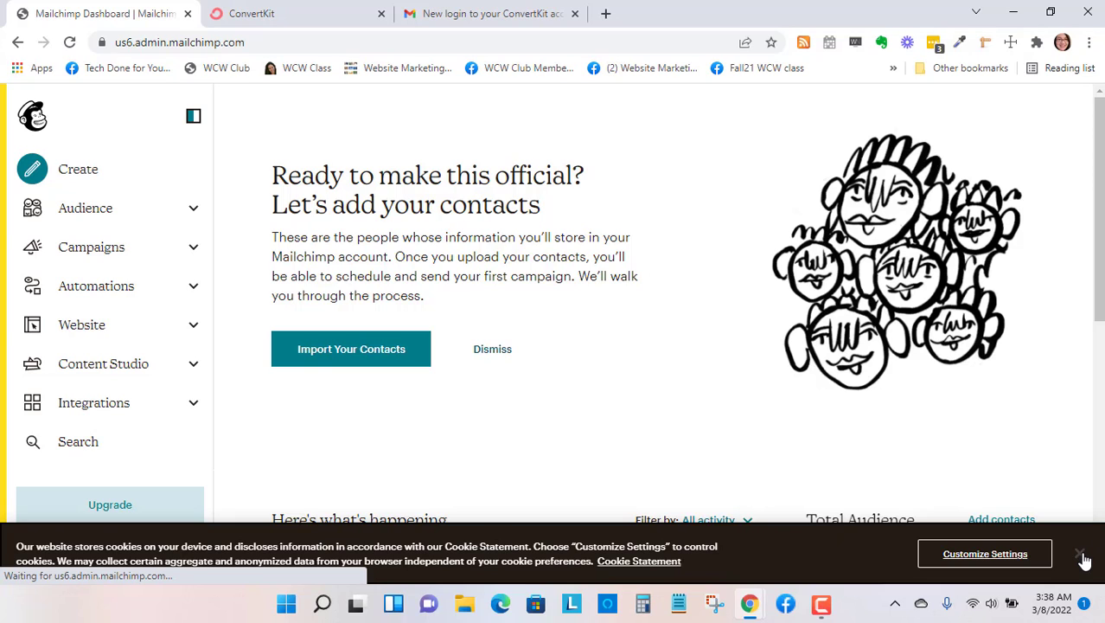
# - Dismiss the cookie and Apple privacy notices and go to Audience > Signup forms
pyautogui.click(1080, 555)
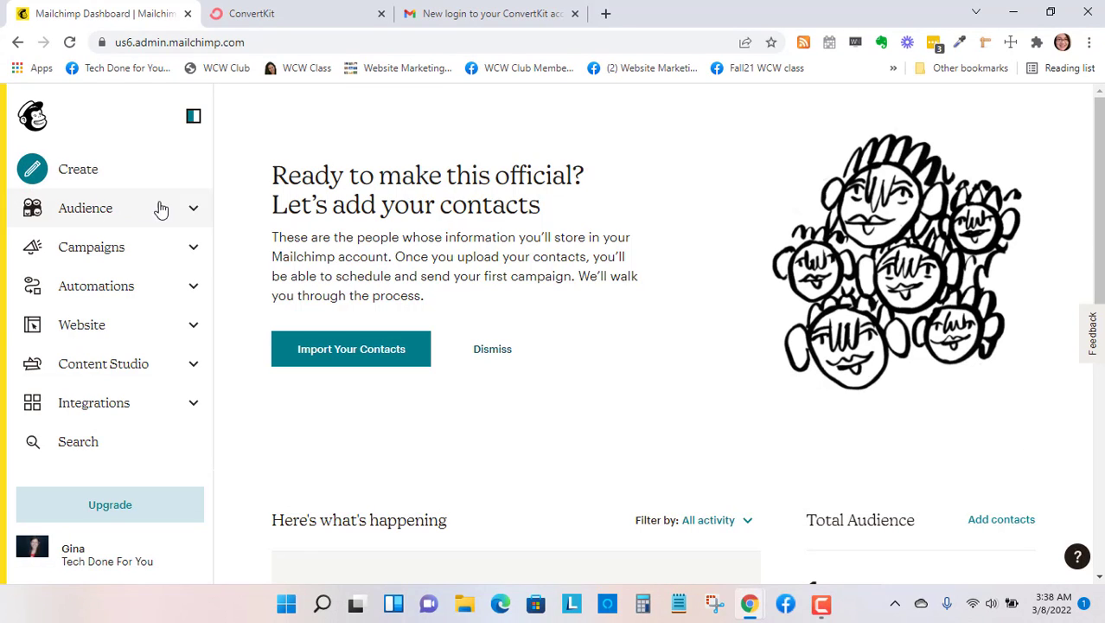
pyautogui.click(195, 210)
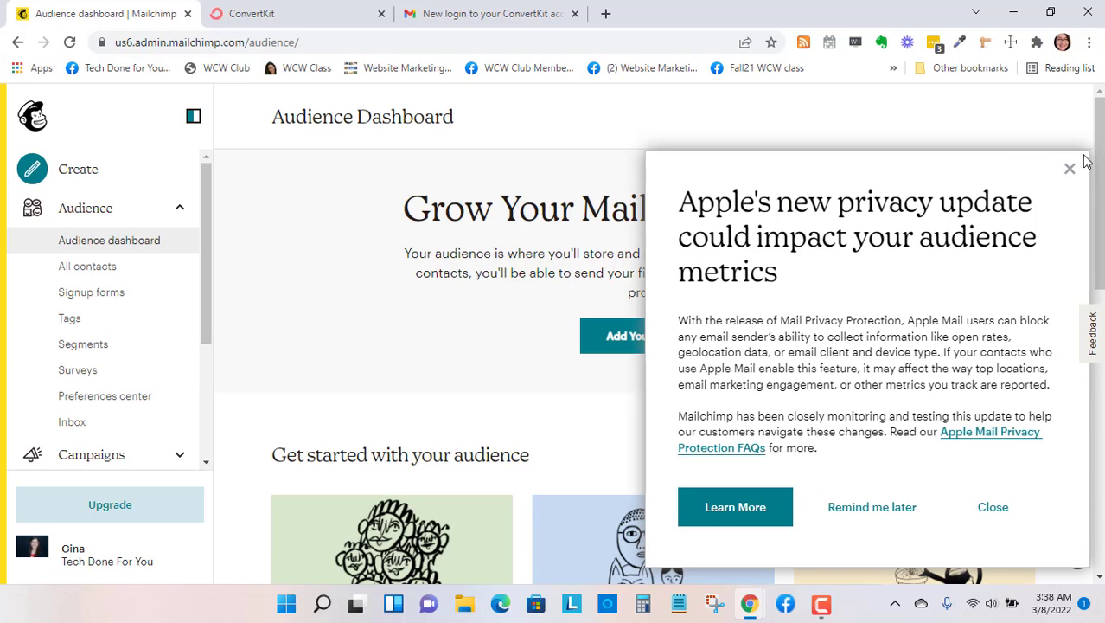
pyautogui.click(1068, 177)
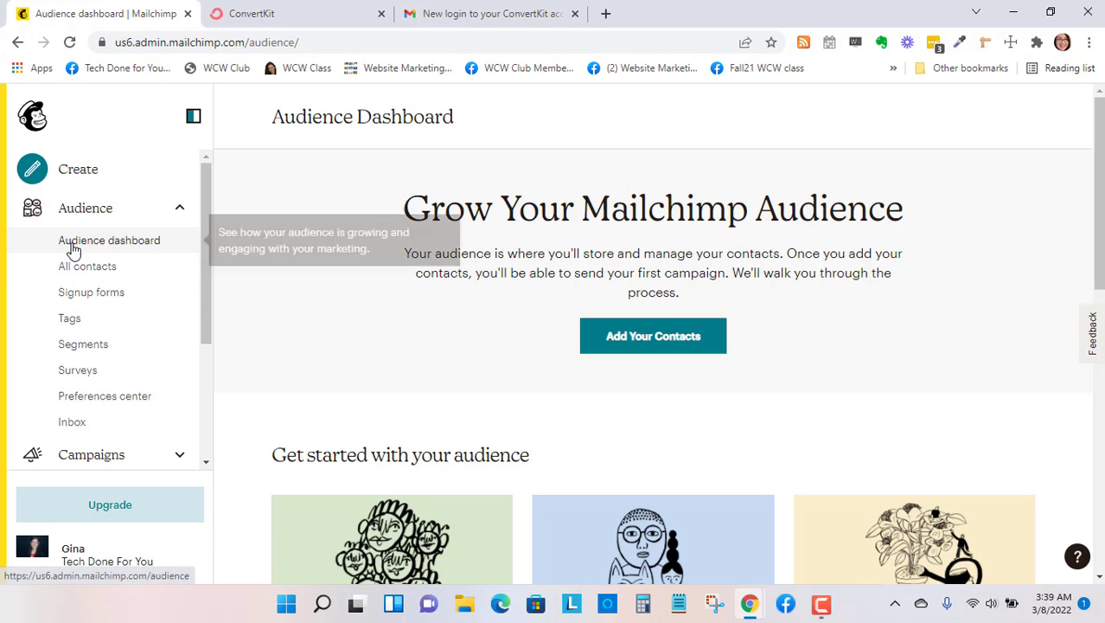
pyautogui.click(88, 305)
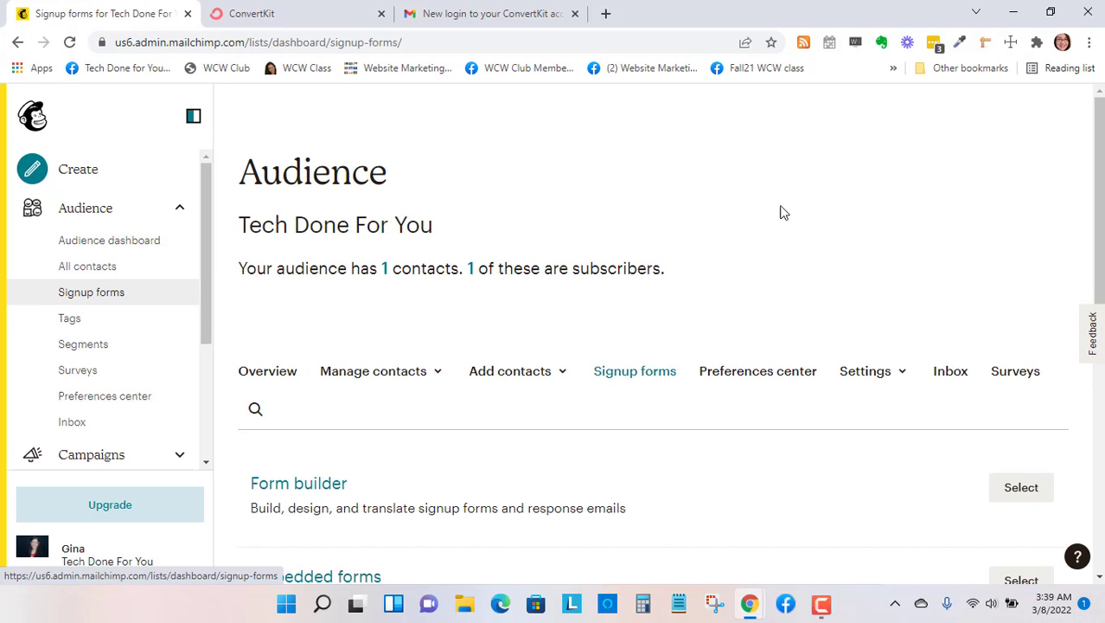
# - Open Form builder and scroll through the Email Address, First Name, Last Name and Address fields
pyautogui.scroll(-2, 452, 314)
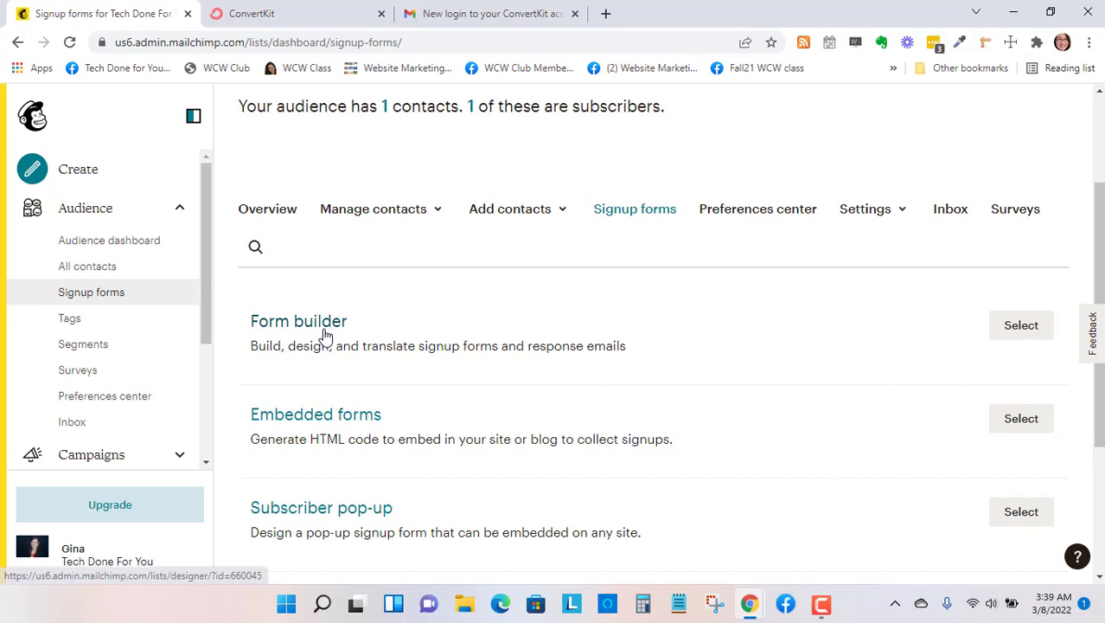
pyautogui.click(1024, 335)
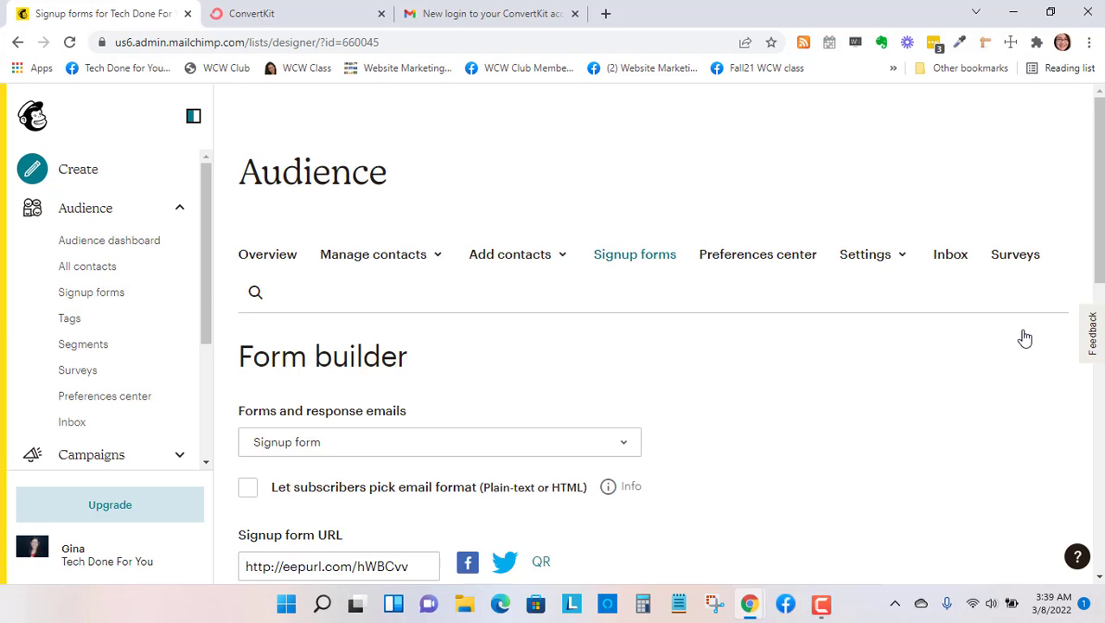
pyautogui.scroll(-3, 387, 396)
pyautogui.scroll(-4, 387, 396)
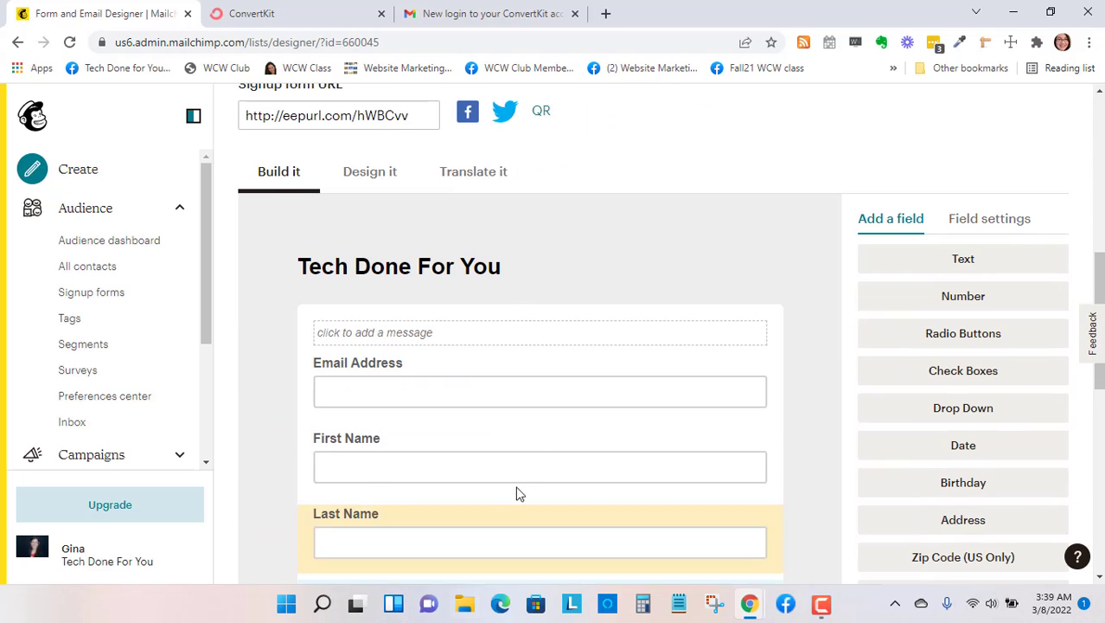
pyautogui.scroll(-3, 536, 437)
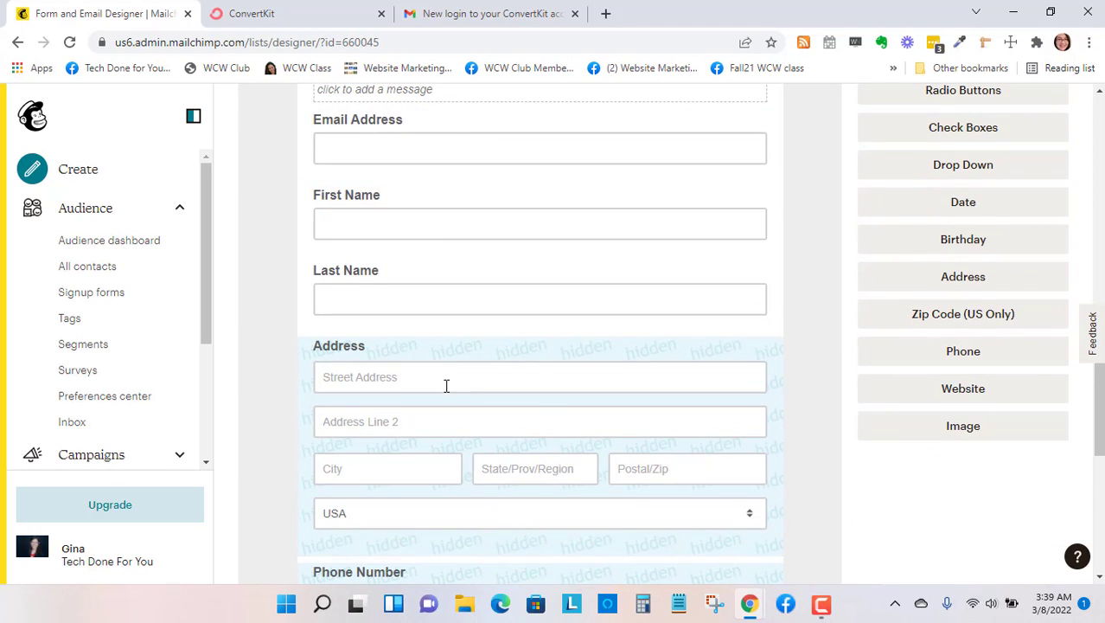
pyautogui.scroll(-3, 447, 382)
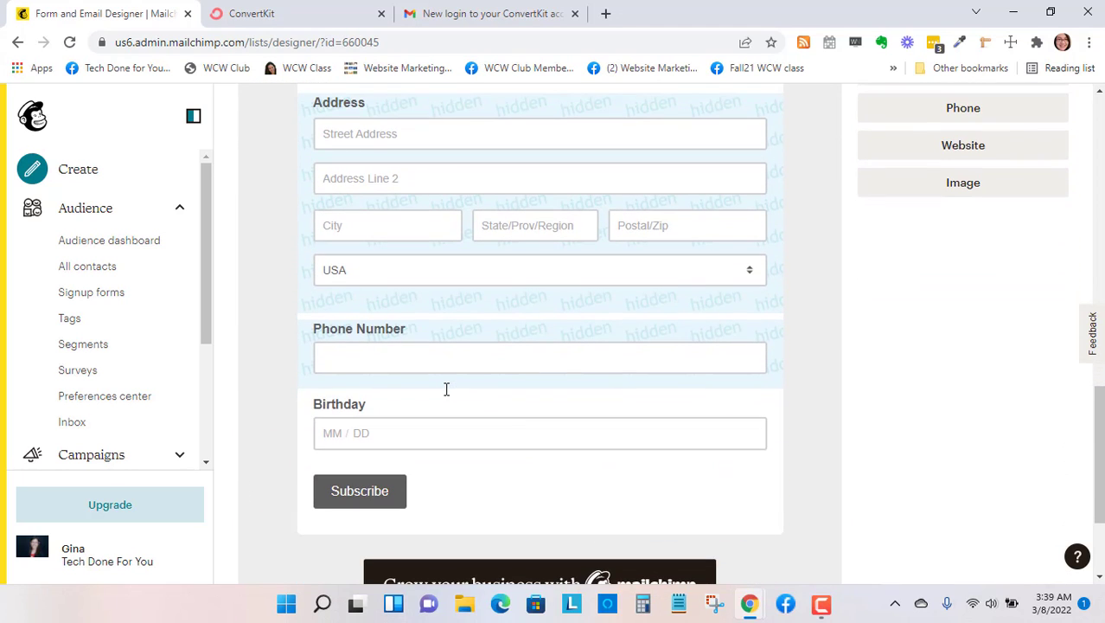